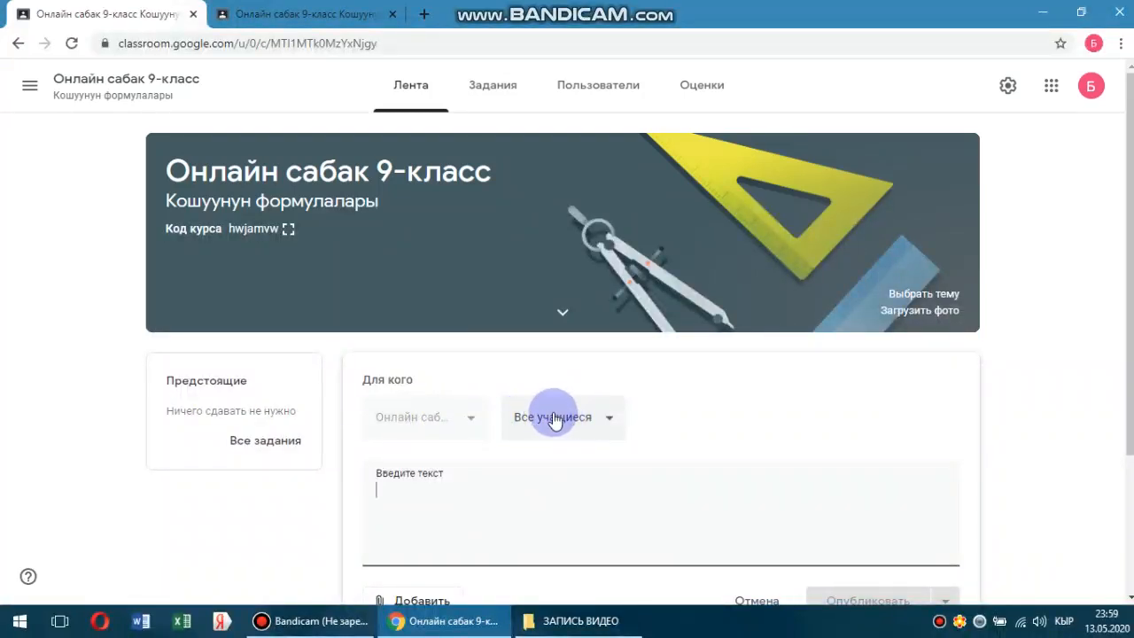
- Write "Эртең тест болот" as the text of the new class announcement
click(399, 494)
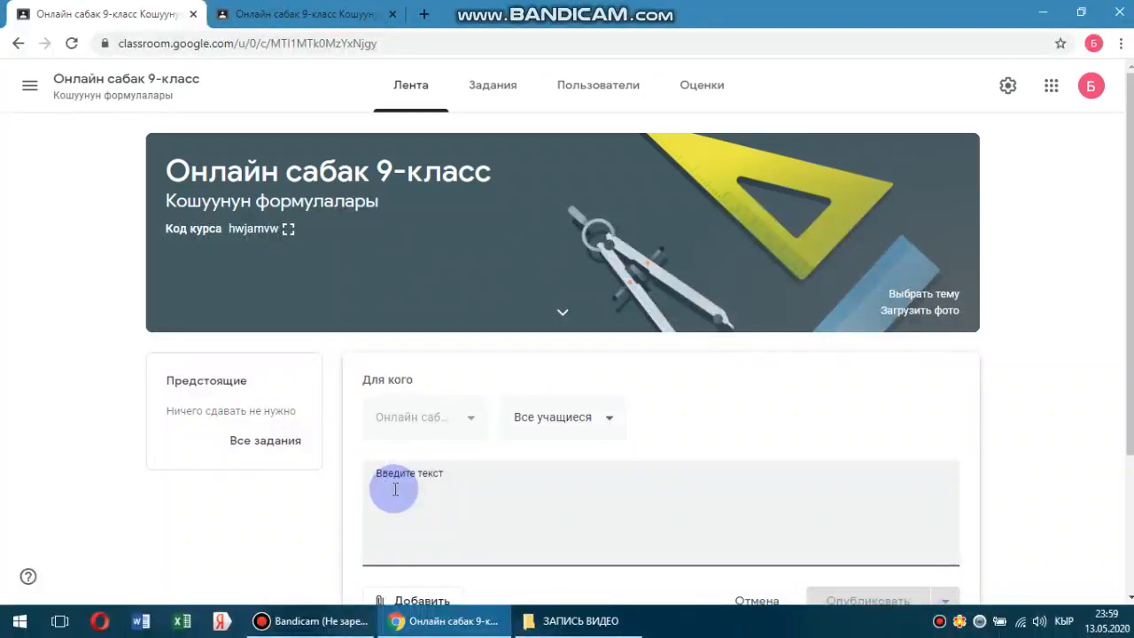
text(Э)
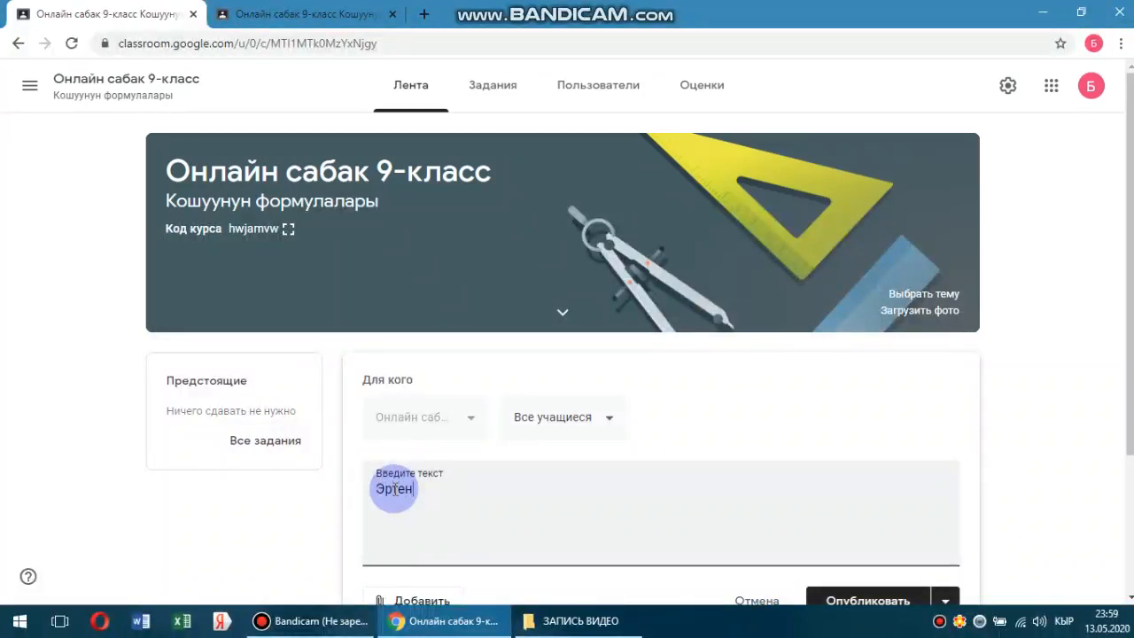
text(ртен)
key(BackSpace)
key(BackSpace)
text(ң тест болот)
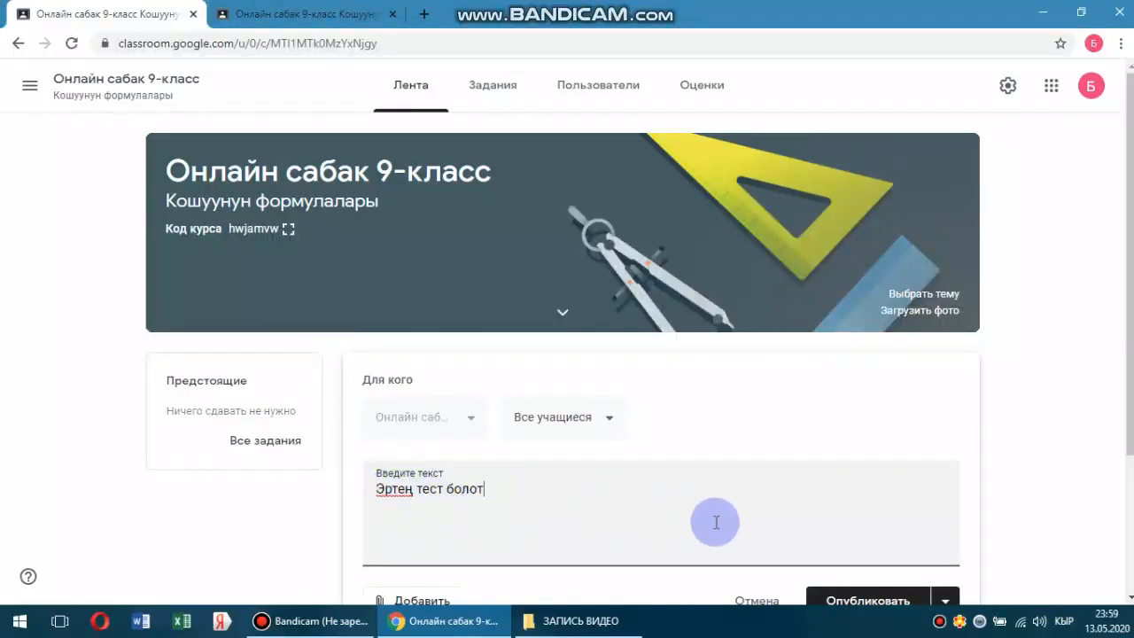
- Examine the attachment sources available for the announcement without adding anything
scroll(720, 521, down, 2)
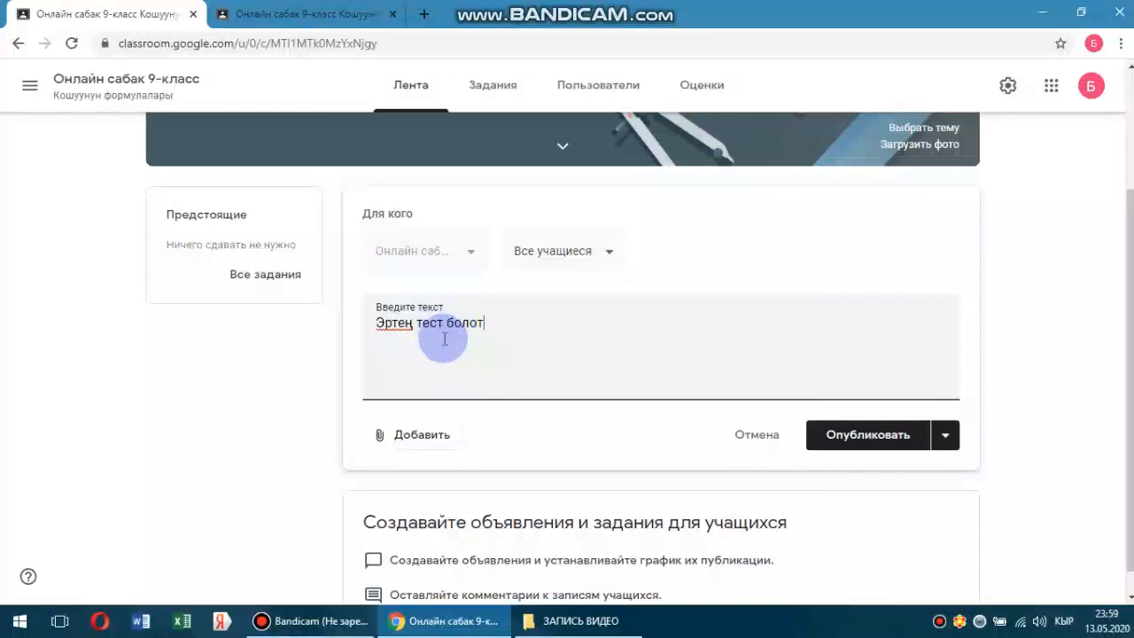
click(414, 438)
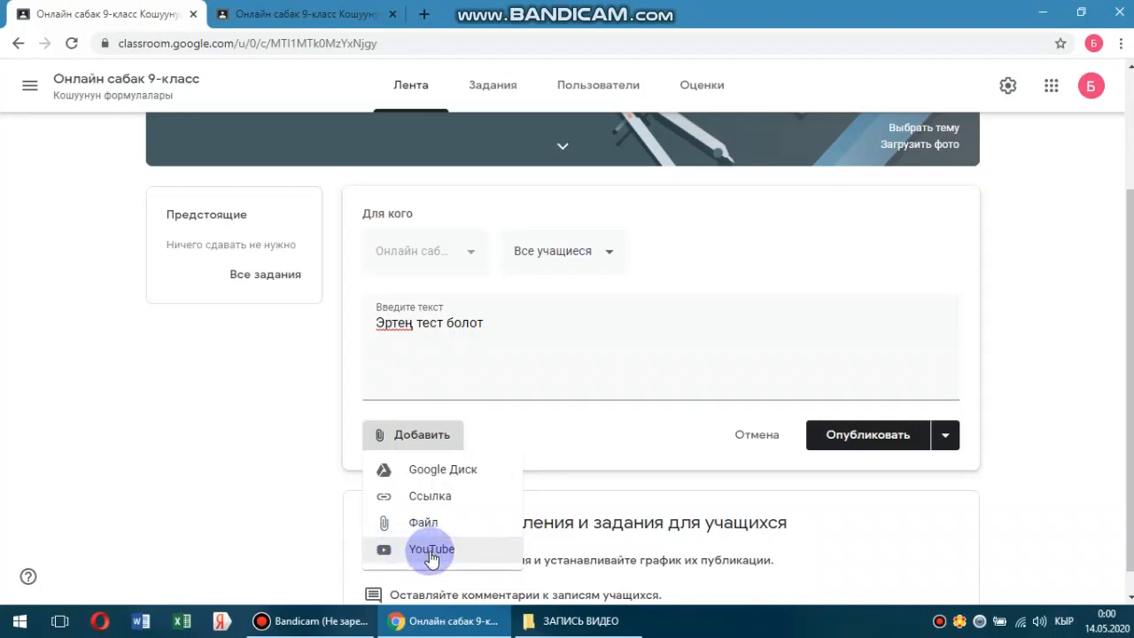
click(413, 439)
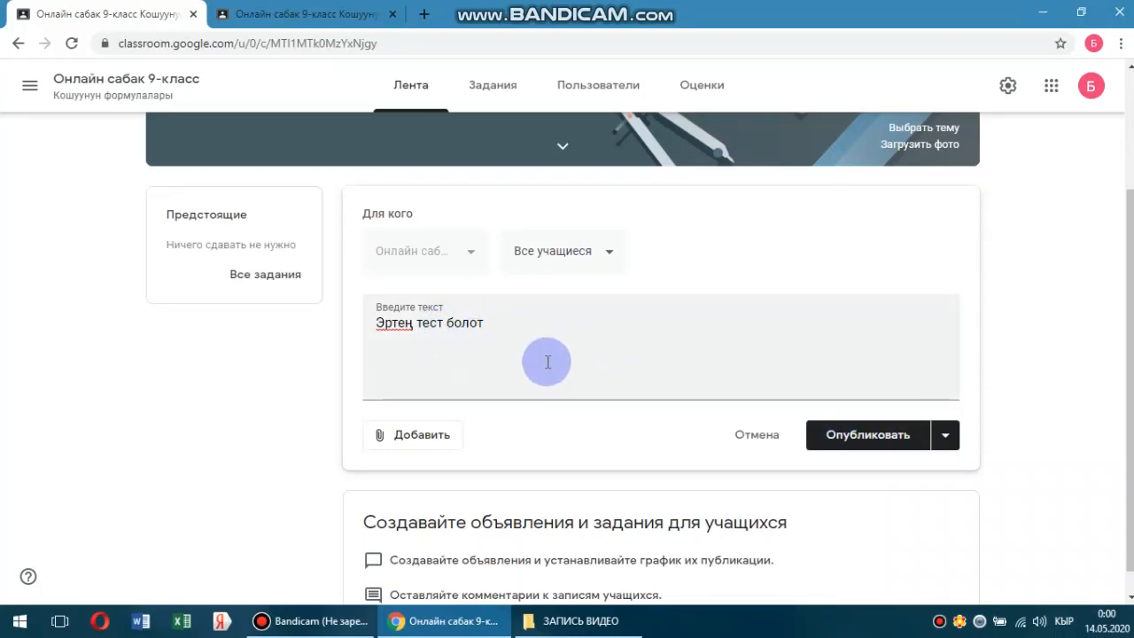
- Examine the date and time settings for scheduling the announcement, and cancel without scheduling it
click(947, 437)
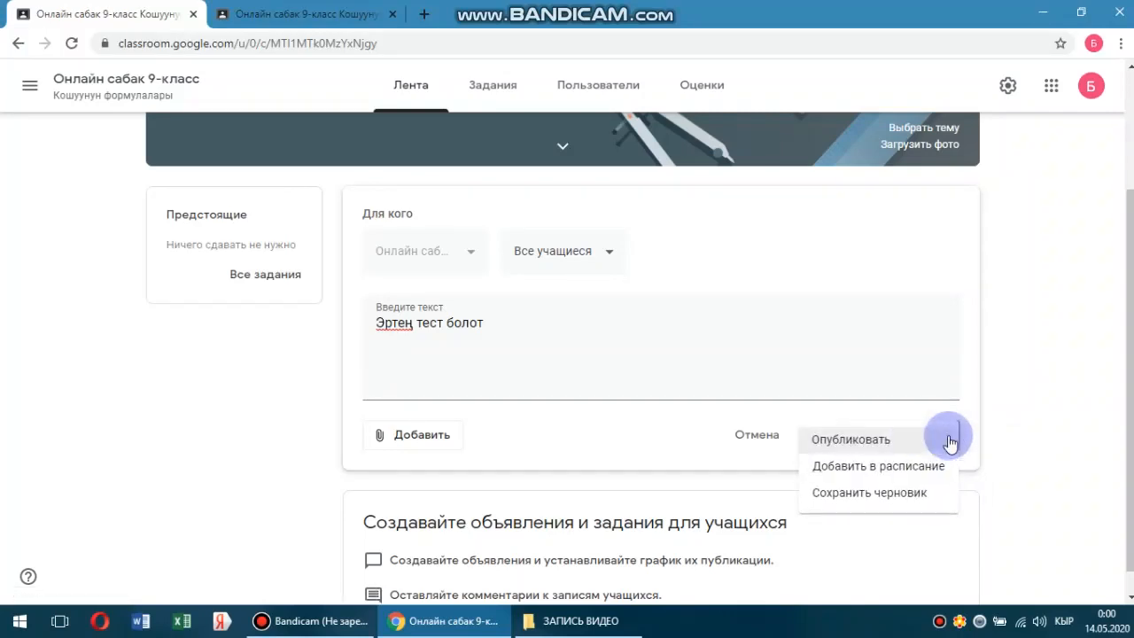
click(875, 468)
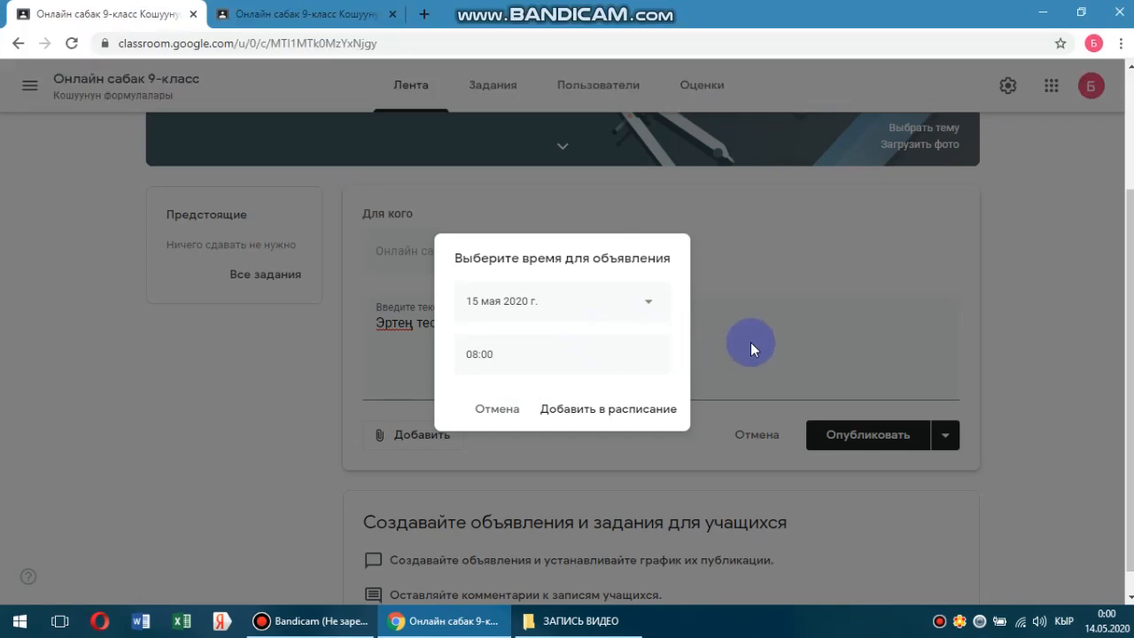
click(512, 410)
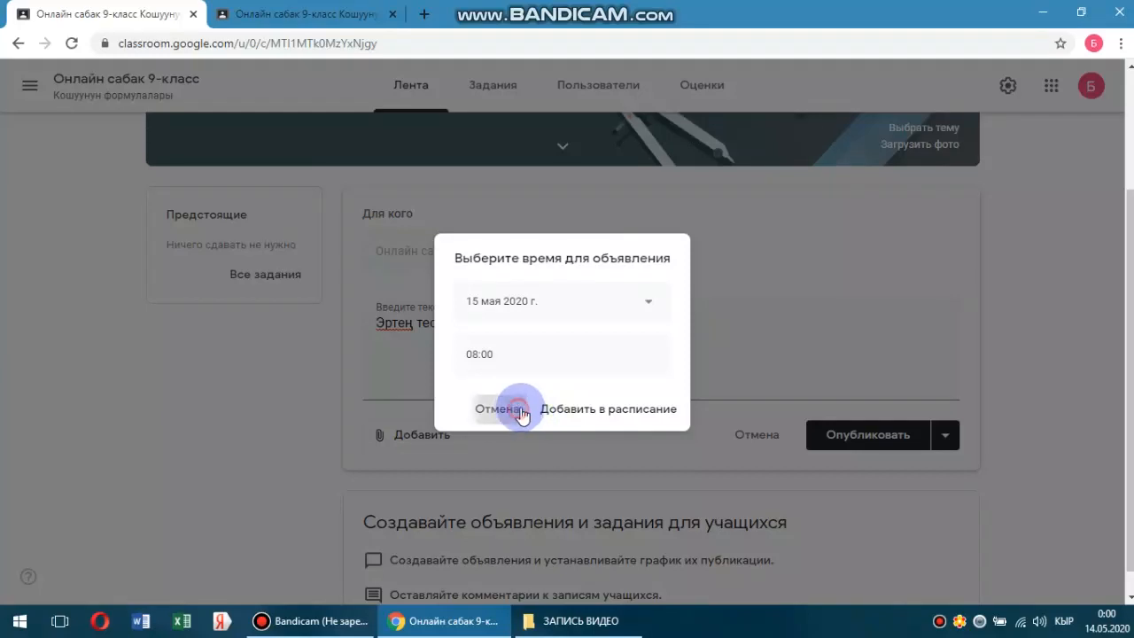
- Check the draft-saving option without using it, and publish the announcement to all students
click(943, 443)
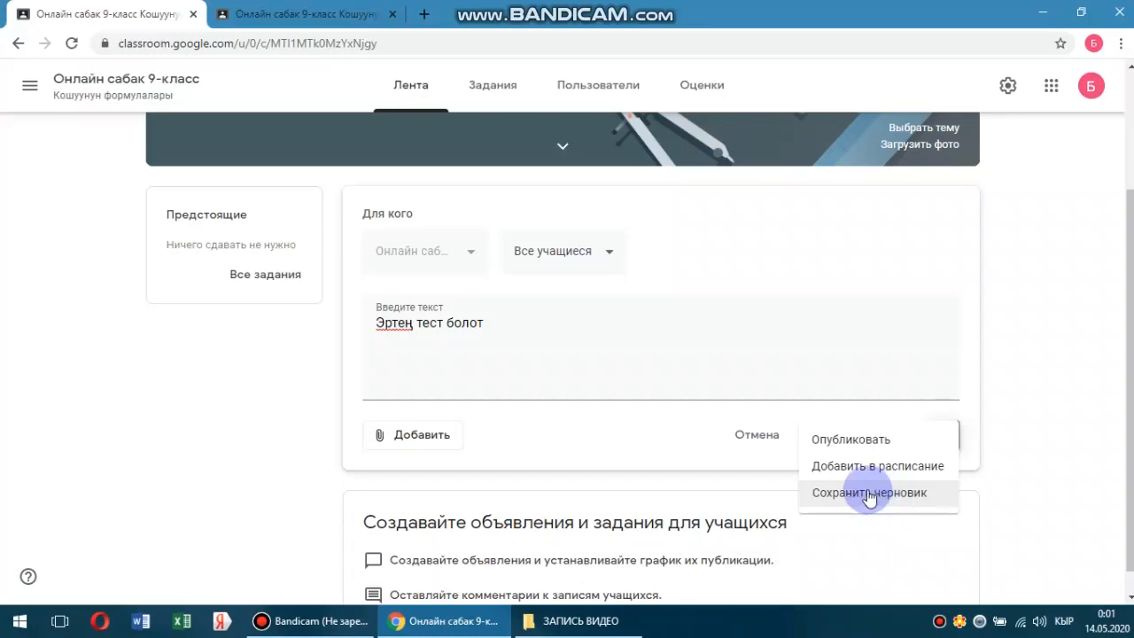
click(674, 342)
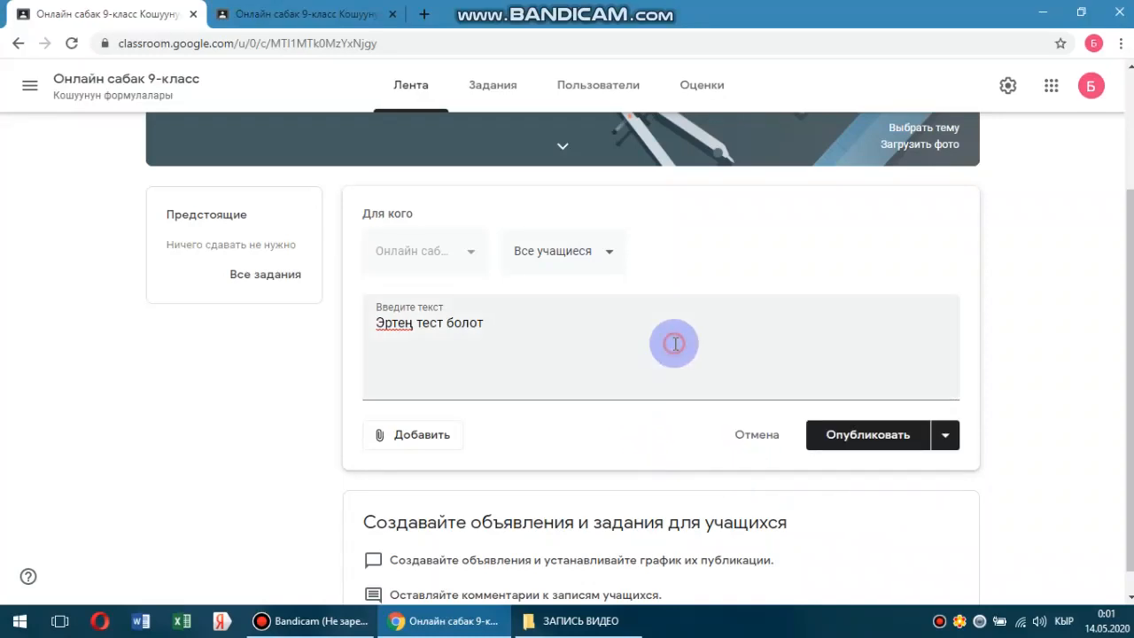
click(873, 440)
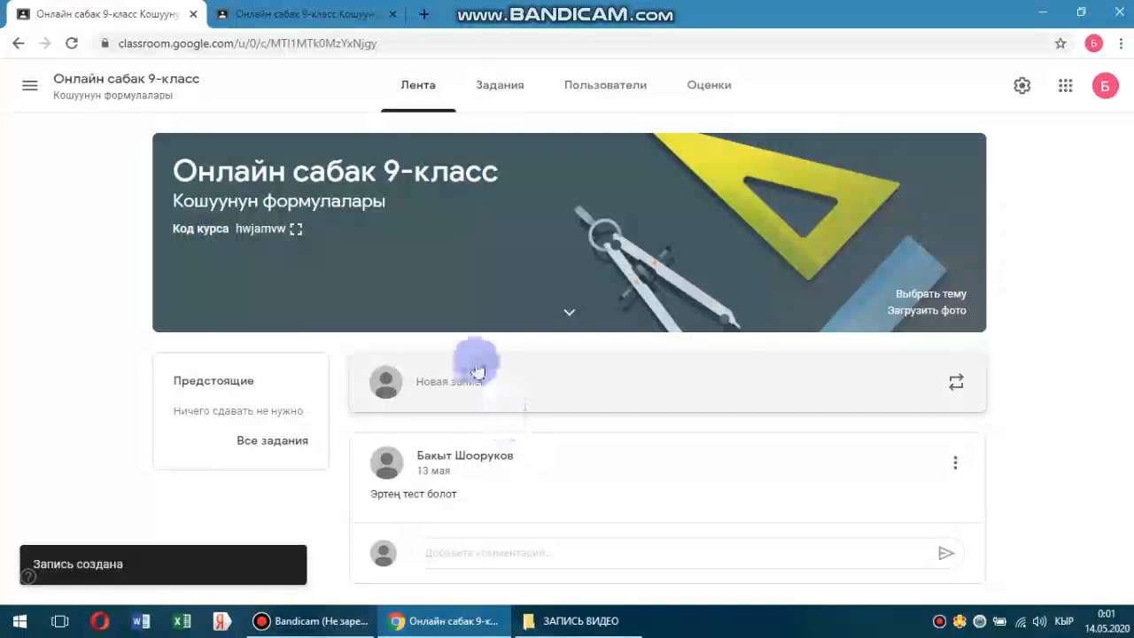
- In the second browser tab, reload the class stream and post the comment "Саат канчага" on the announcement
click(326, 16)
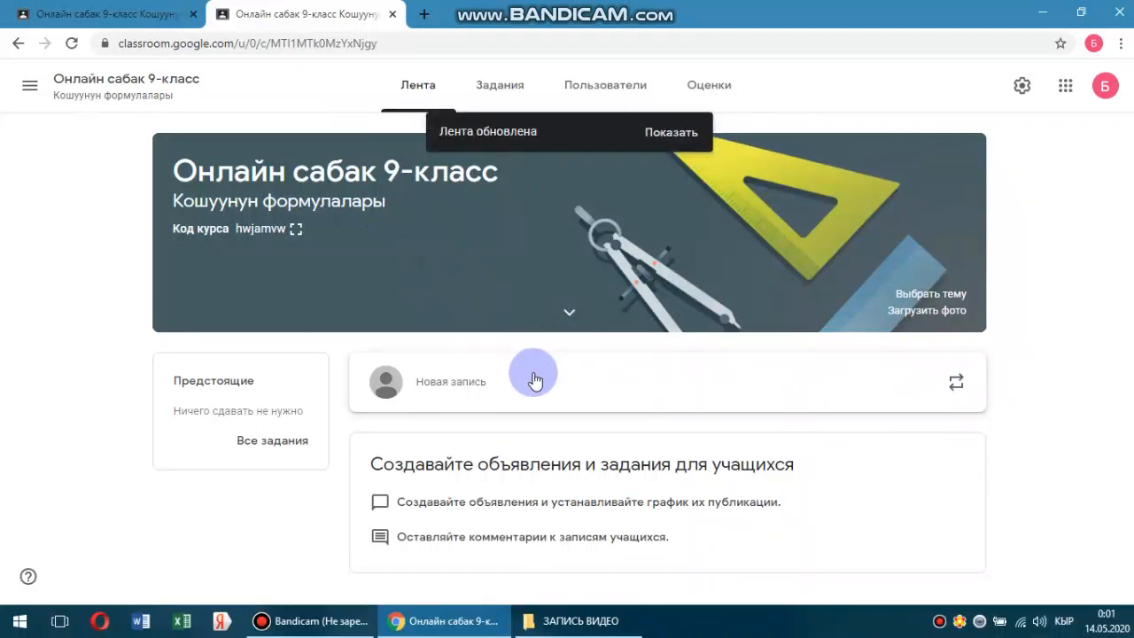
click(70, 44)
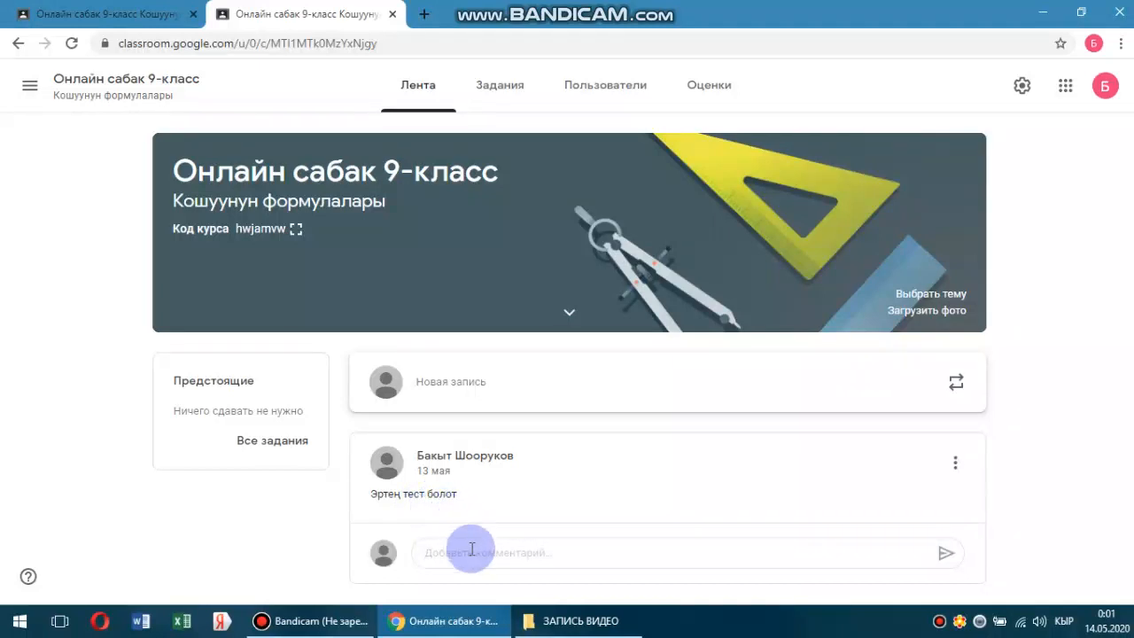
click(508, 552)
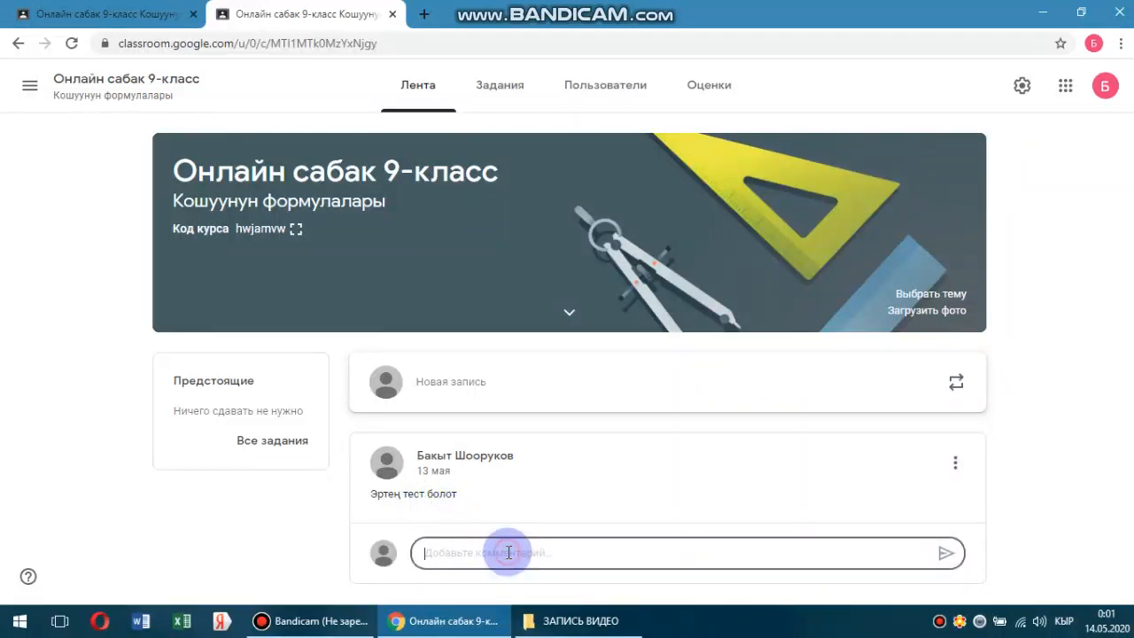
text(q)
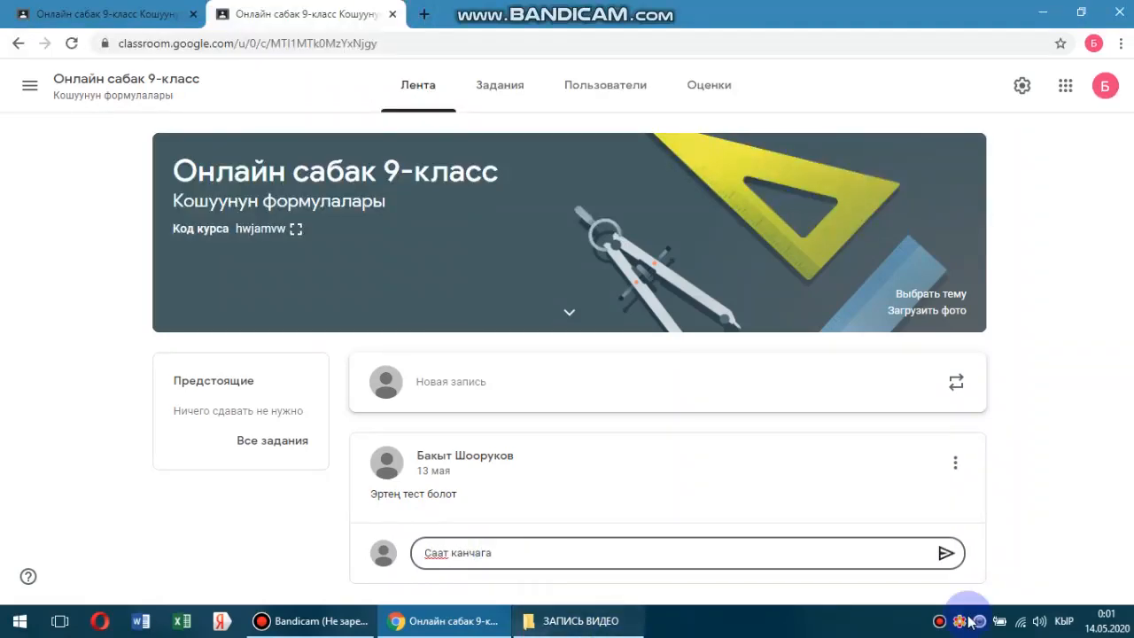
click(946, 555)
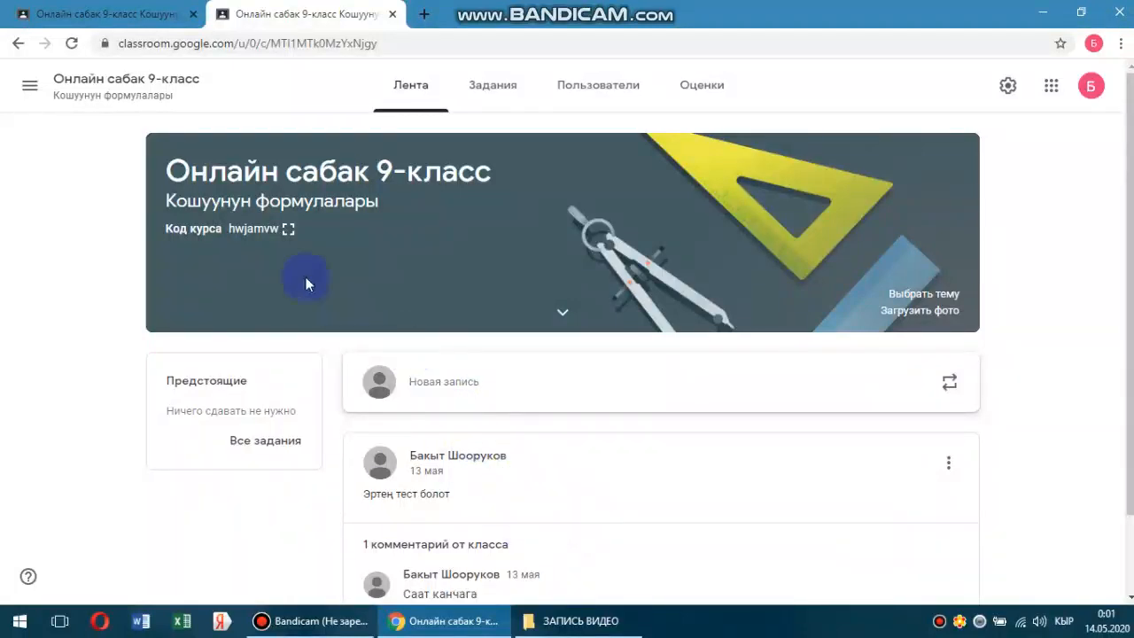
- Return to the first browser tab, reload the class stream and view the comments under the announcement
click(111, 17)
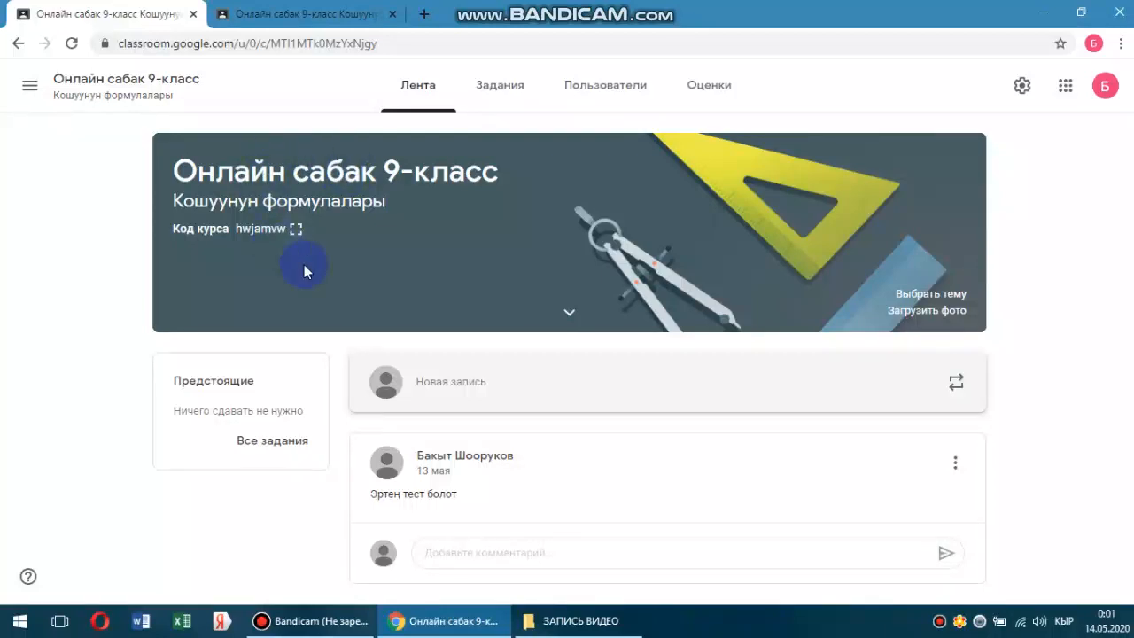
click(73, 43)
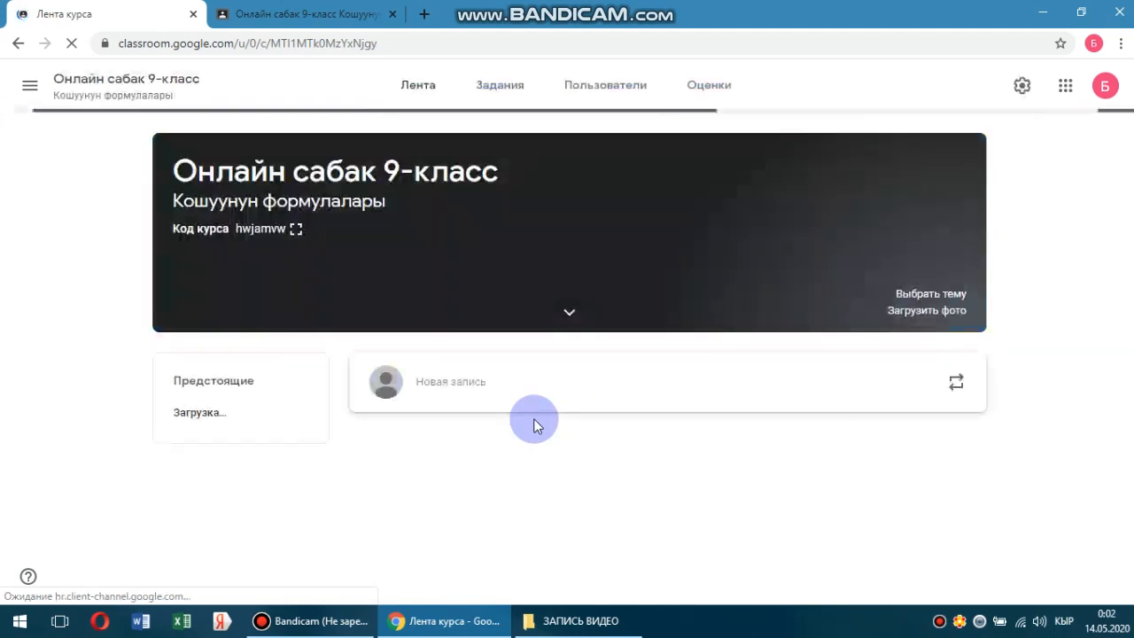
scroll(534, 425, down, 1)
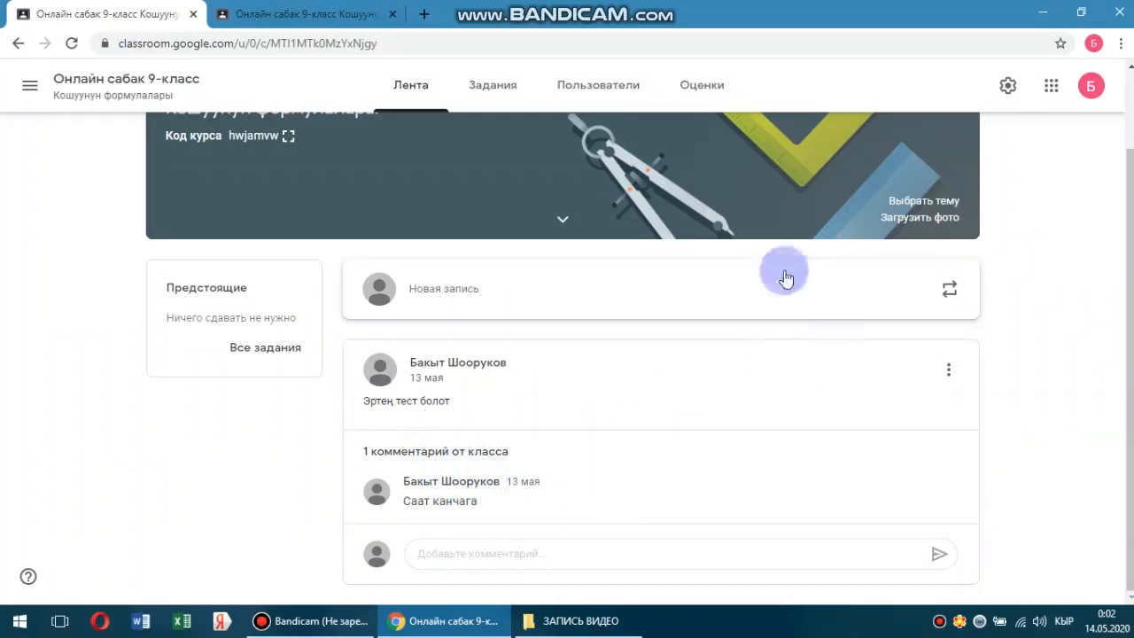
scroll(720, 264, up, 1)
scroll(719, 264, up, 1)
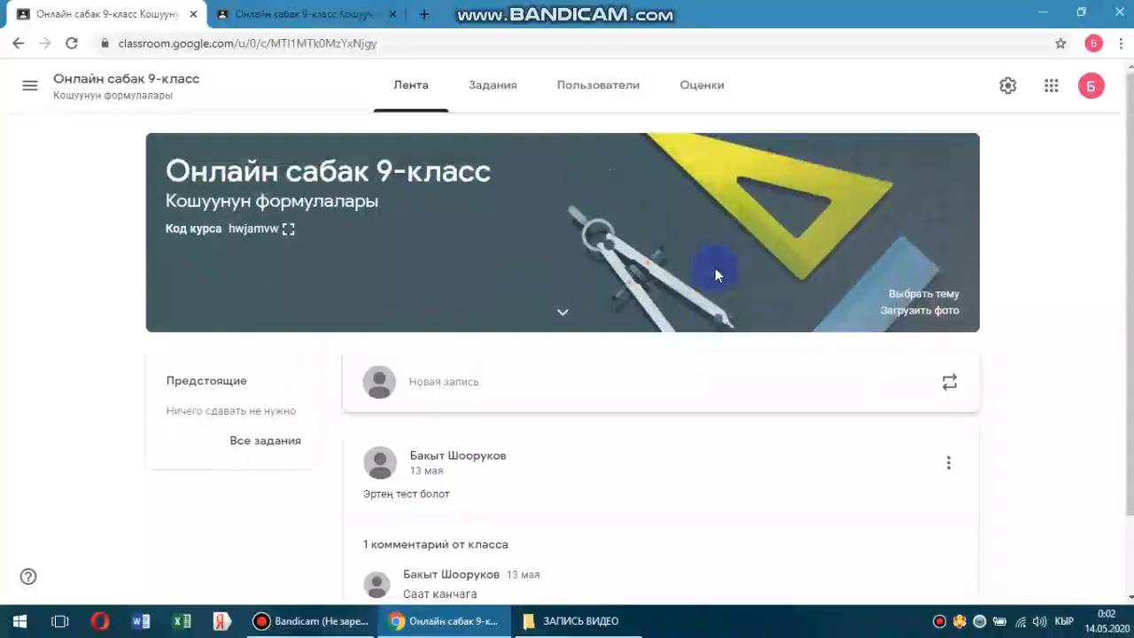
- In the course settings, restrict the stream (Лента) so that students can only leave comments
click(1007, 89)
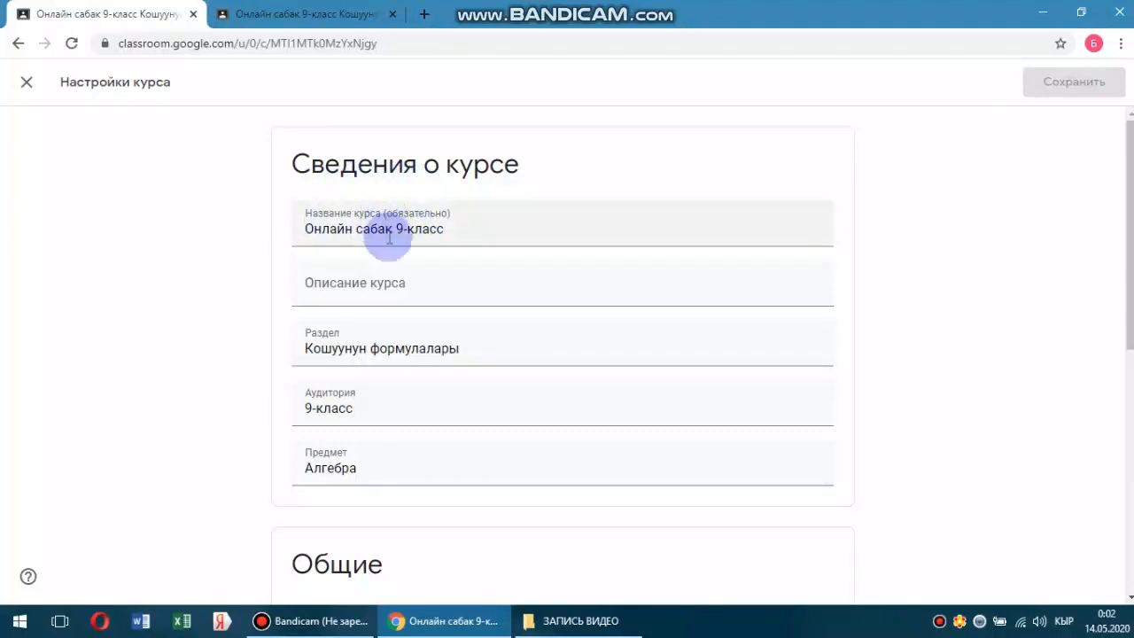
scroll(385, 395, down, 4)
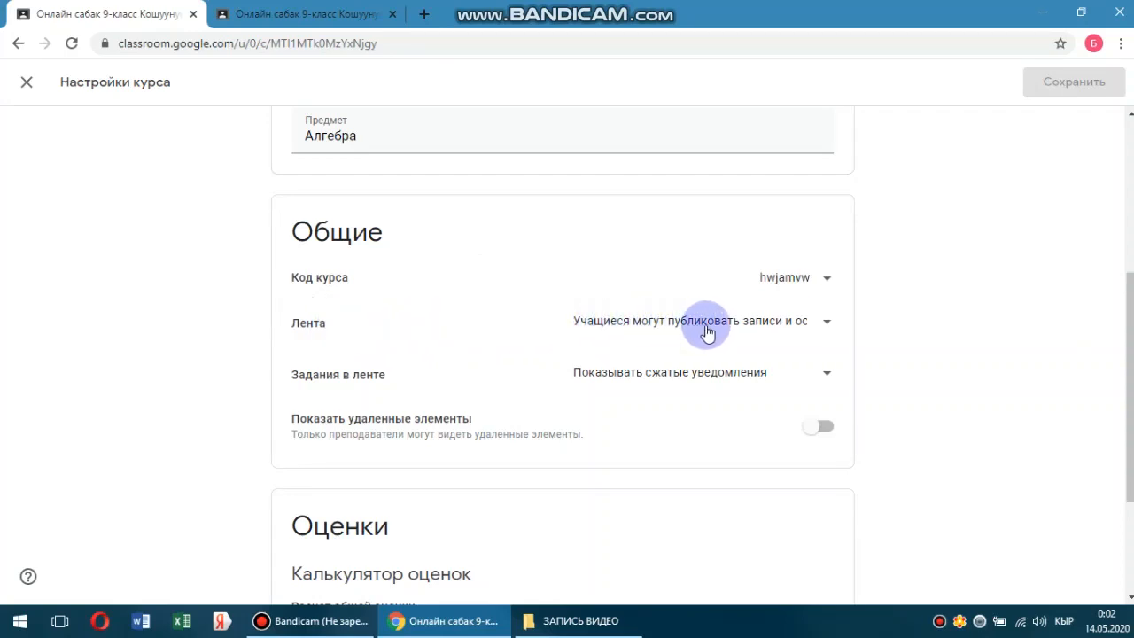
click(826, 326)
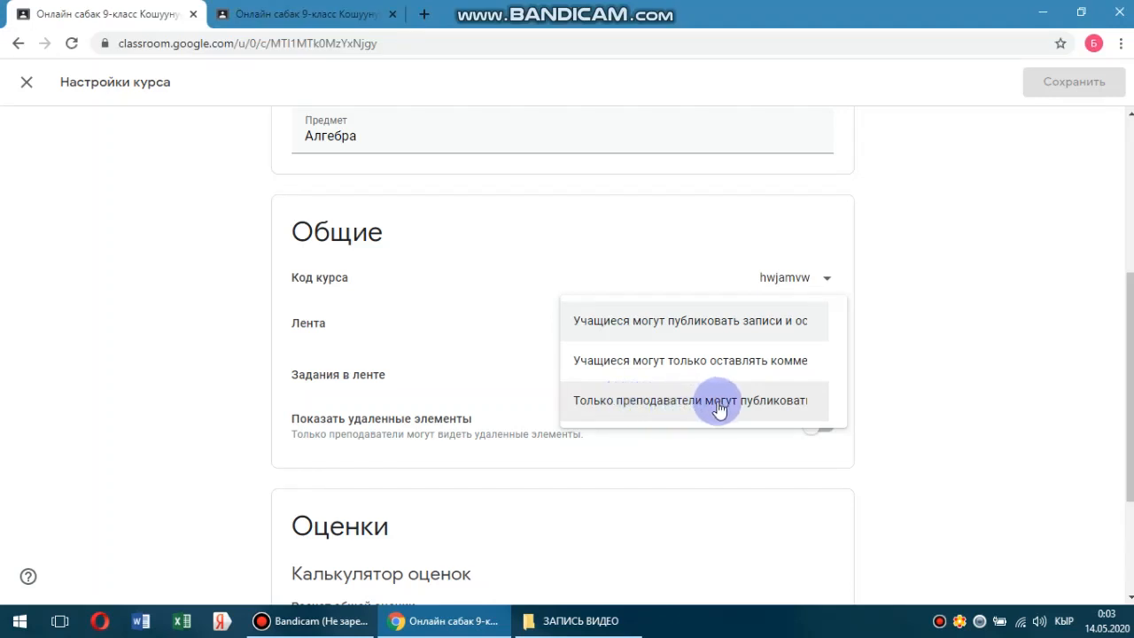
click(687, 361)
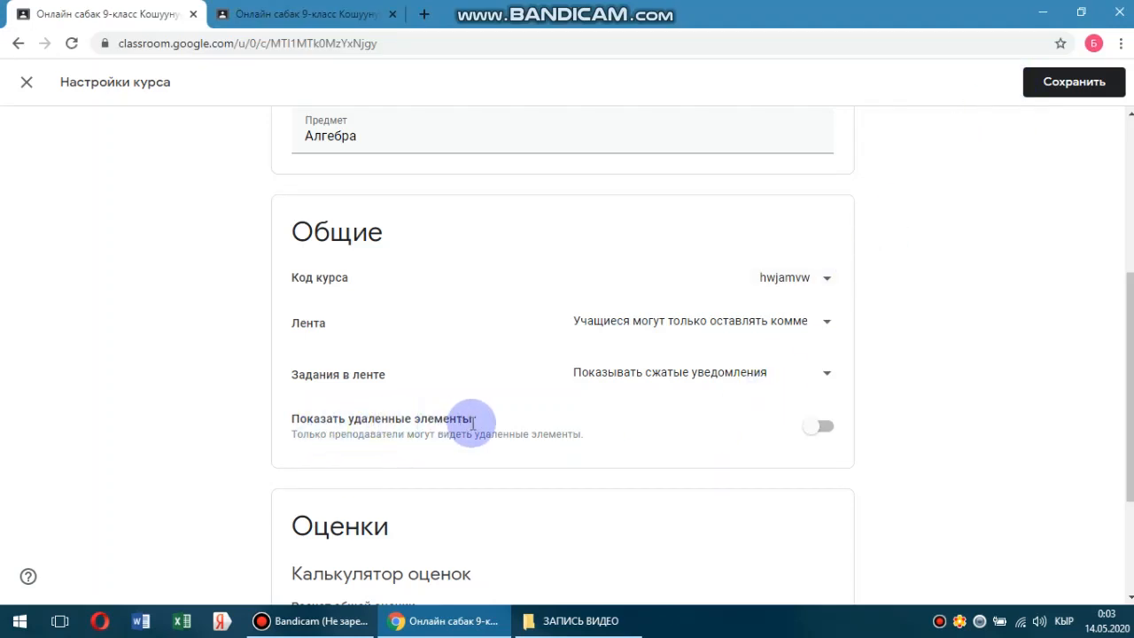
- Turn on the display of deleted items, save the course settings and review the deleted posts in the stream
click(824, 431)
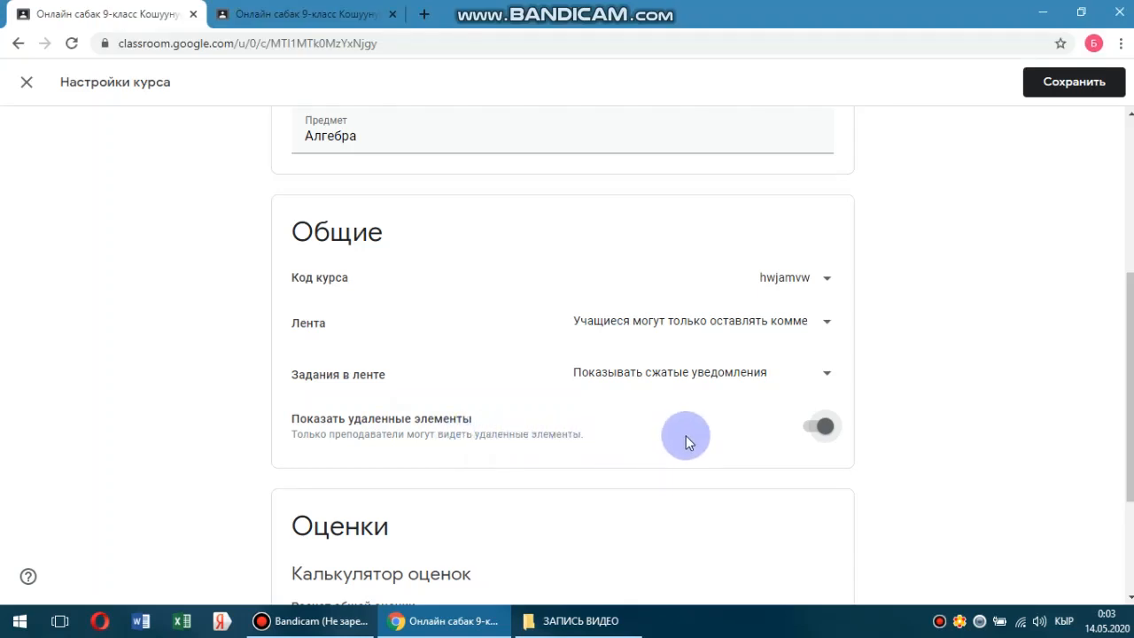
click(1050, 89)
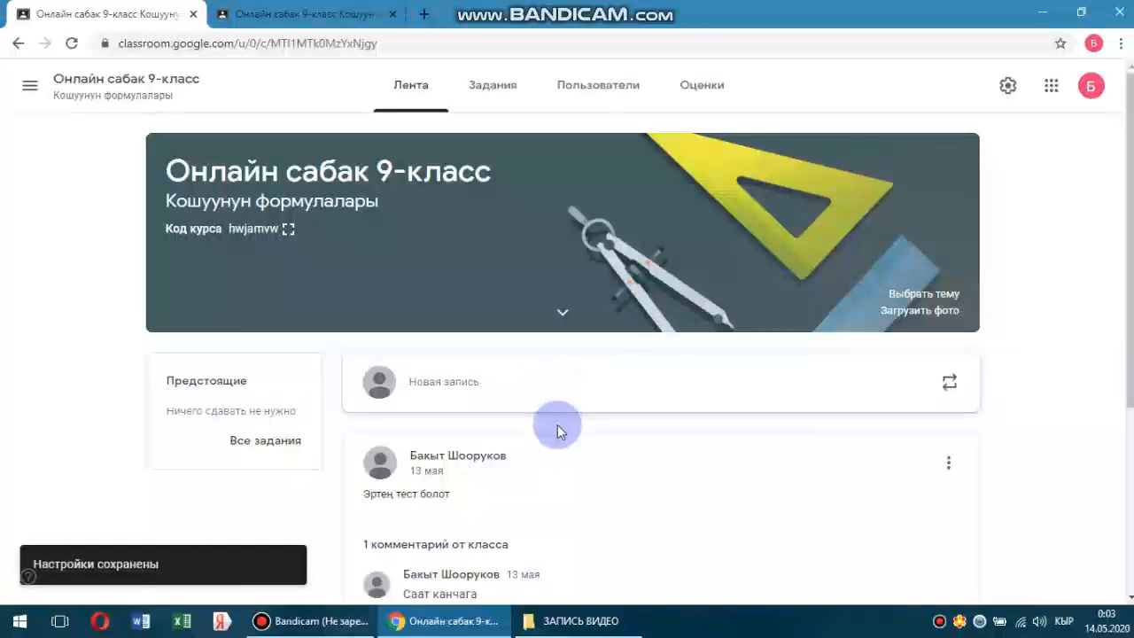
scroll(556, 429, down, 2)
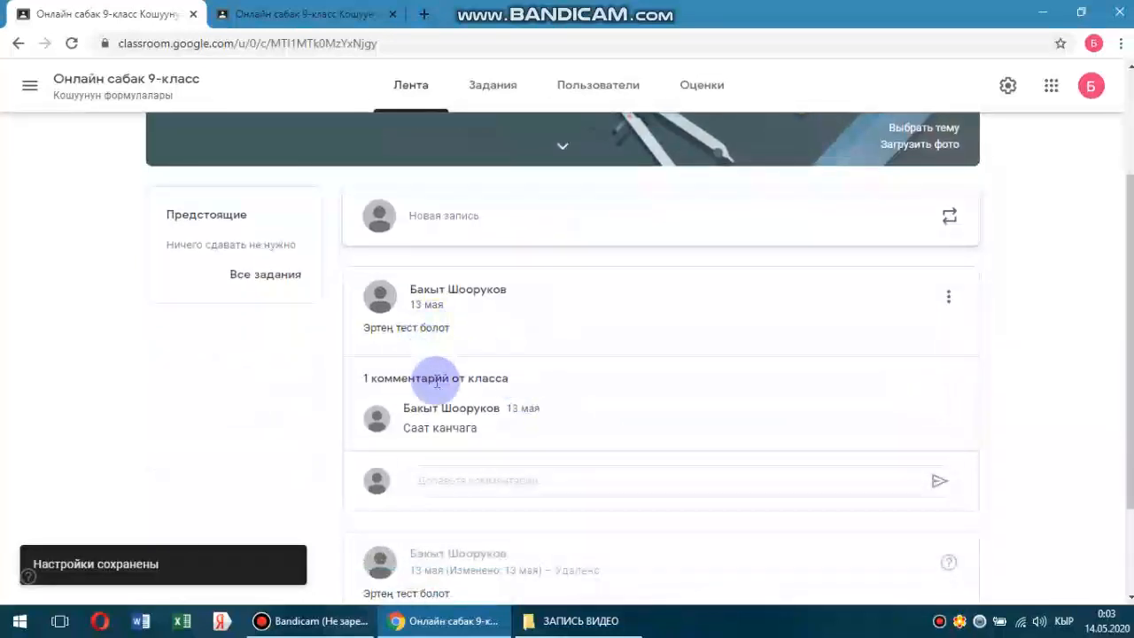
scroll(452, 405, down, 2)
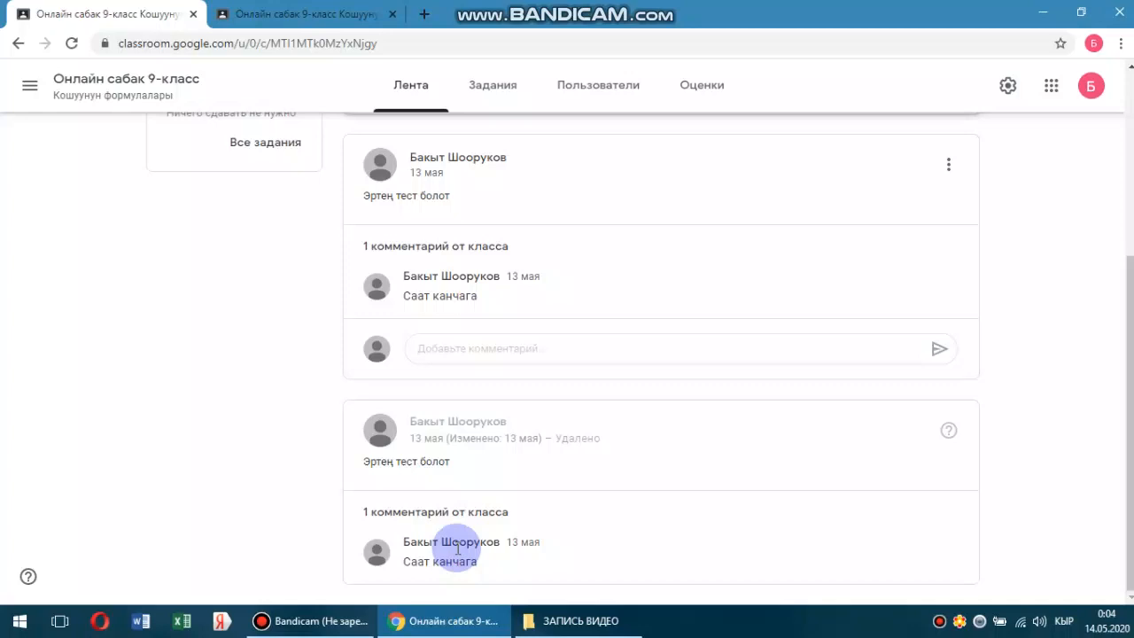
- Delete the published announcement "Эртең тест болот" from the class stream and check how it is listed
scroll(505, 512, up, 1)
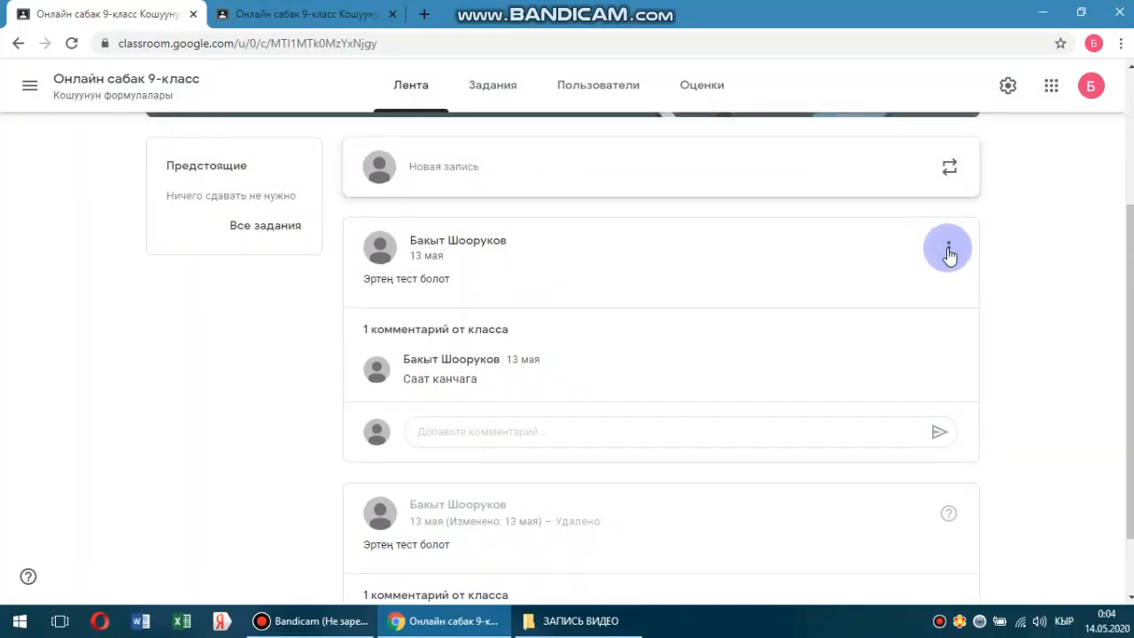
click(949, 253)
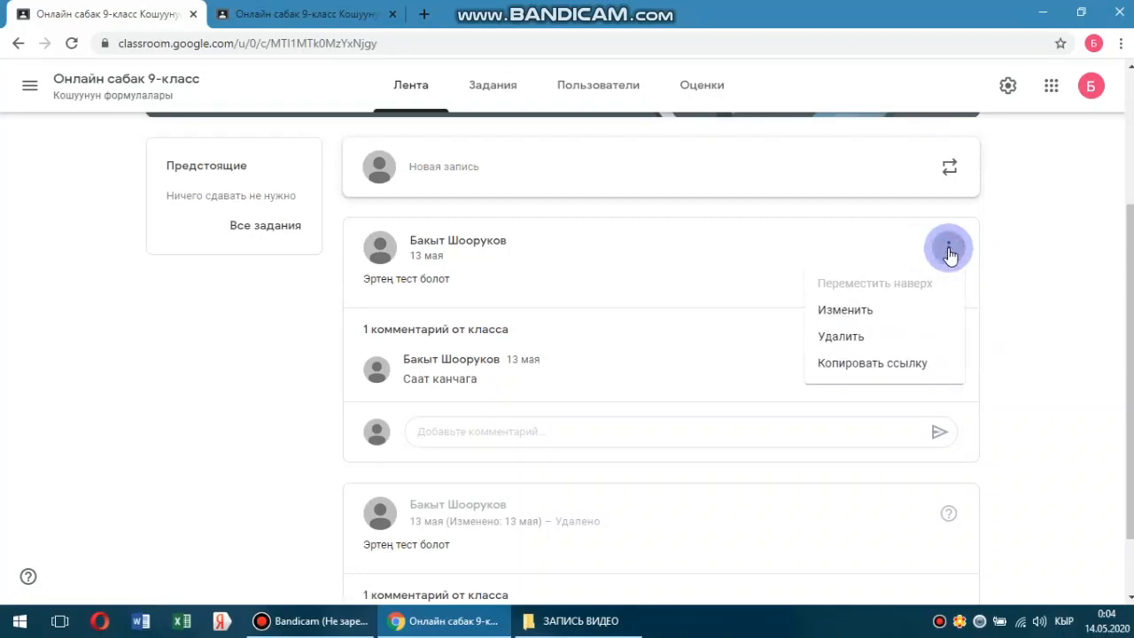
click(837, 312)
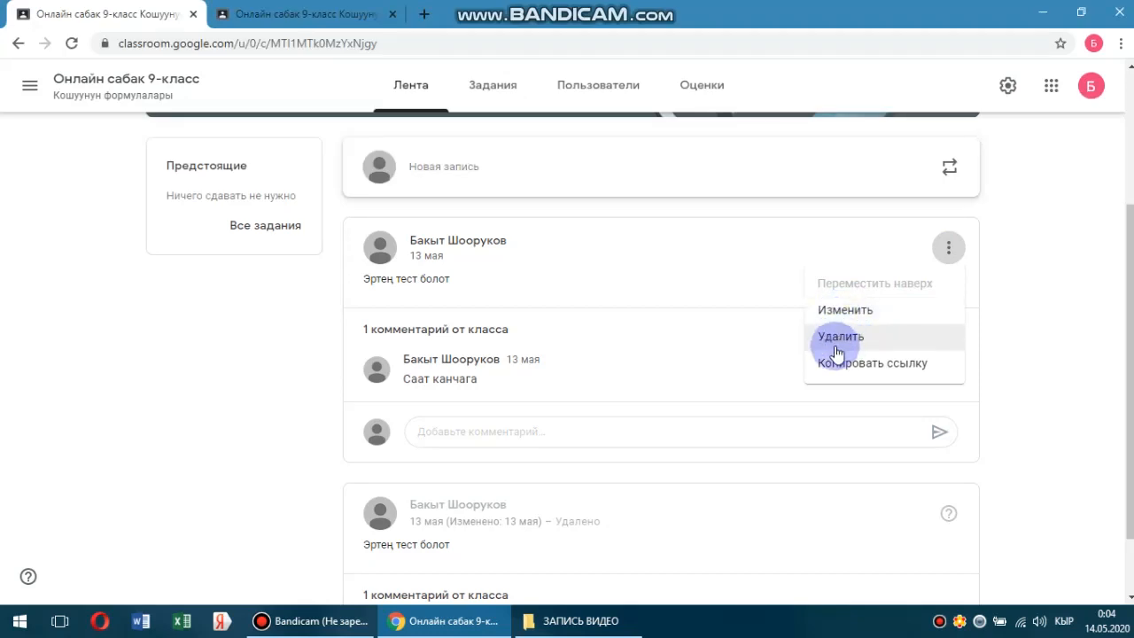
click(841, 338)
click(657, 368)
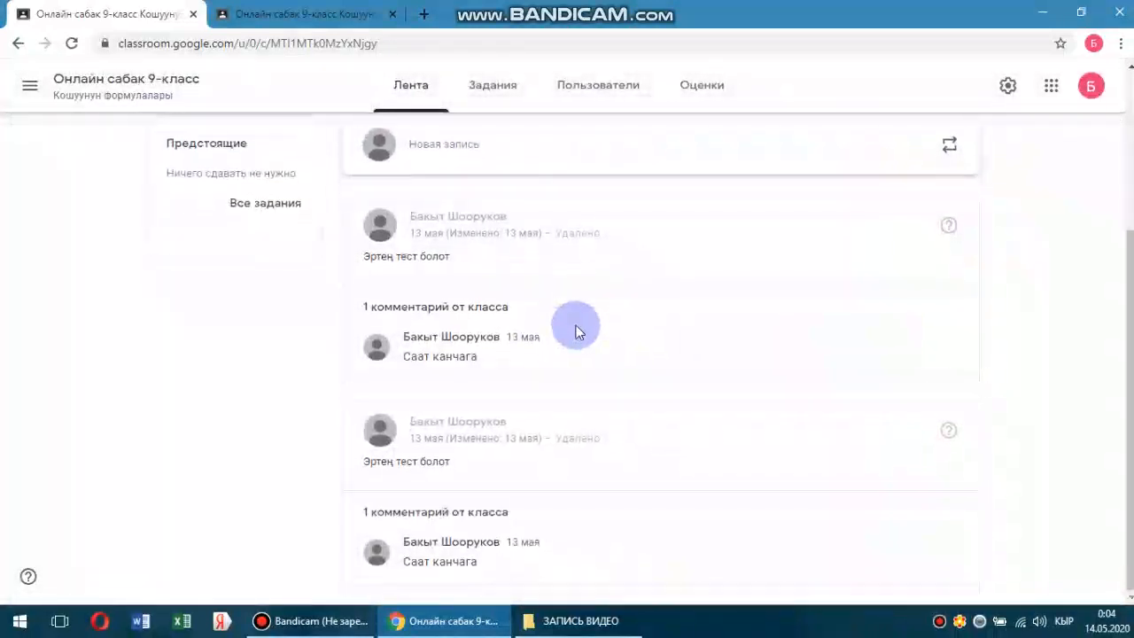
scroll(576, 328, up, 2)
scroll(544, 363, down, 2)
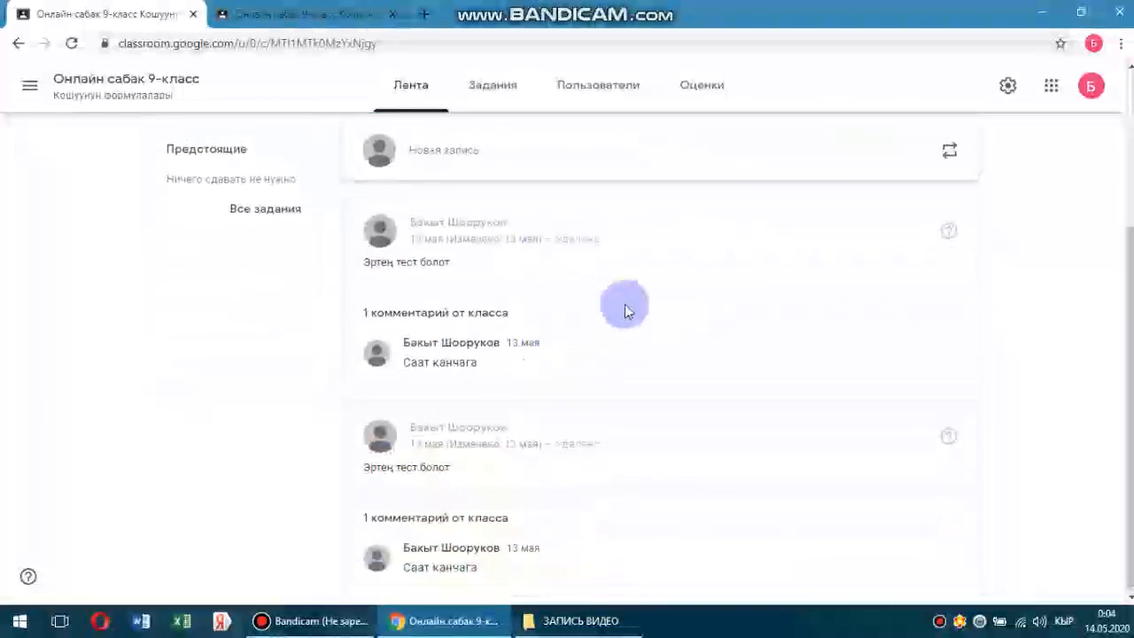
- Turn off the display of deleted items in the course settings and save
scroll(625, 309, up, 1)
click(1008, 88)
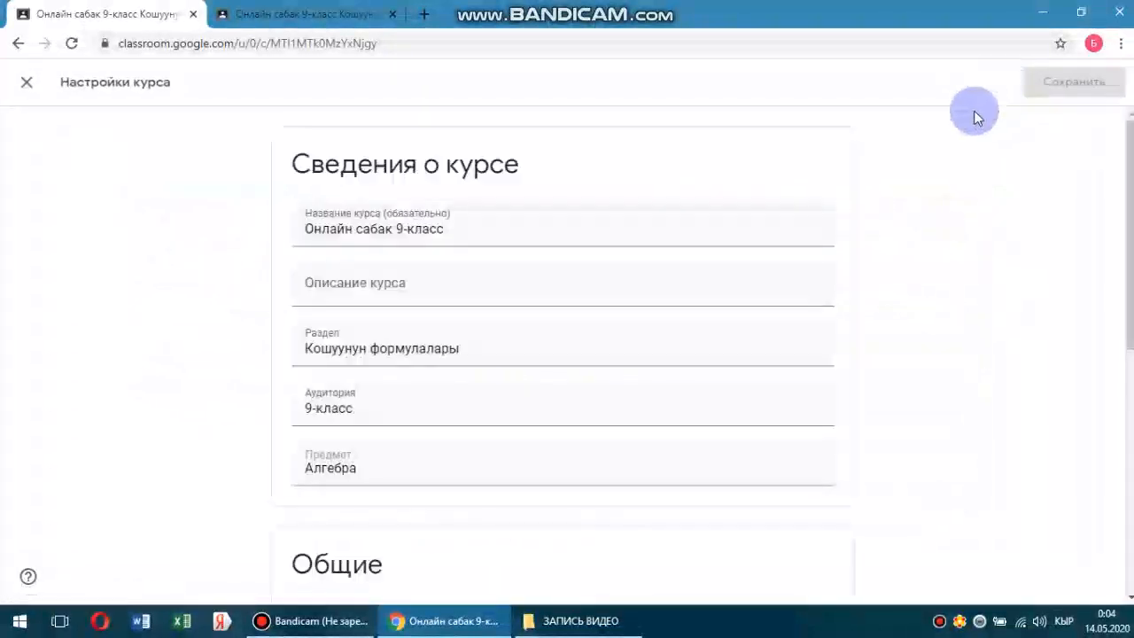
scroll(660, 393, down, 3)
scroll(664, 394, down, 1)
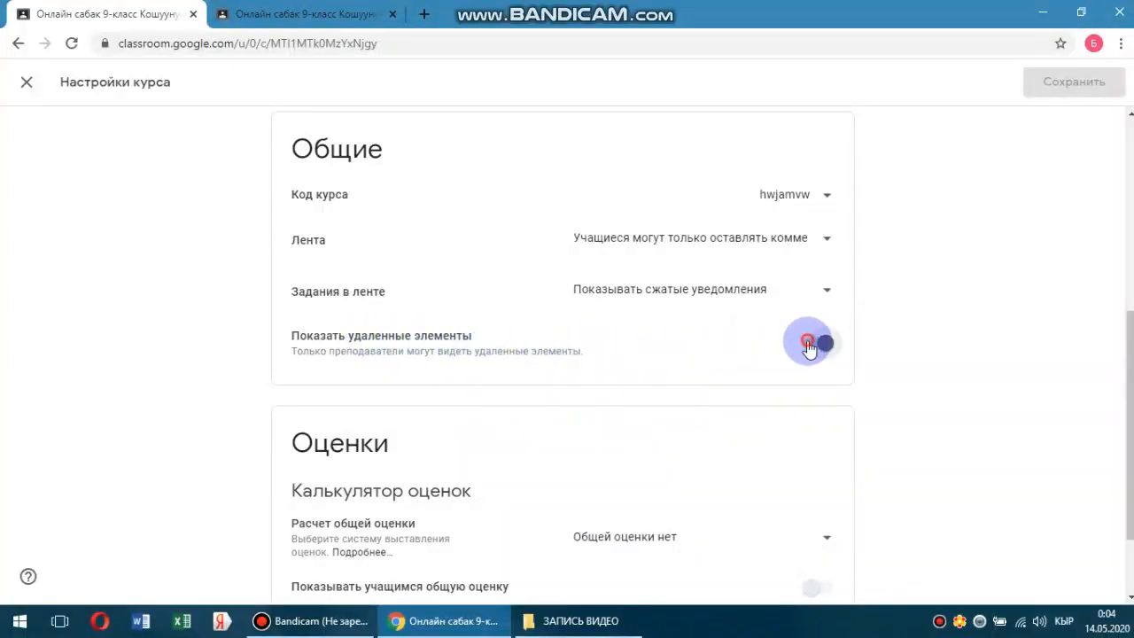
click(809, 346)
click(1027, 82)
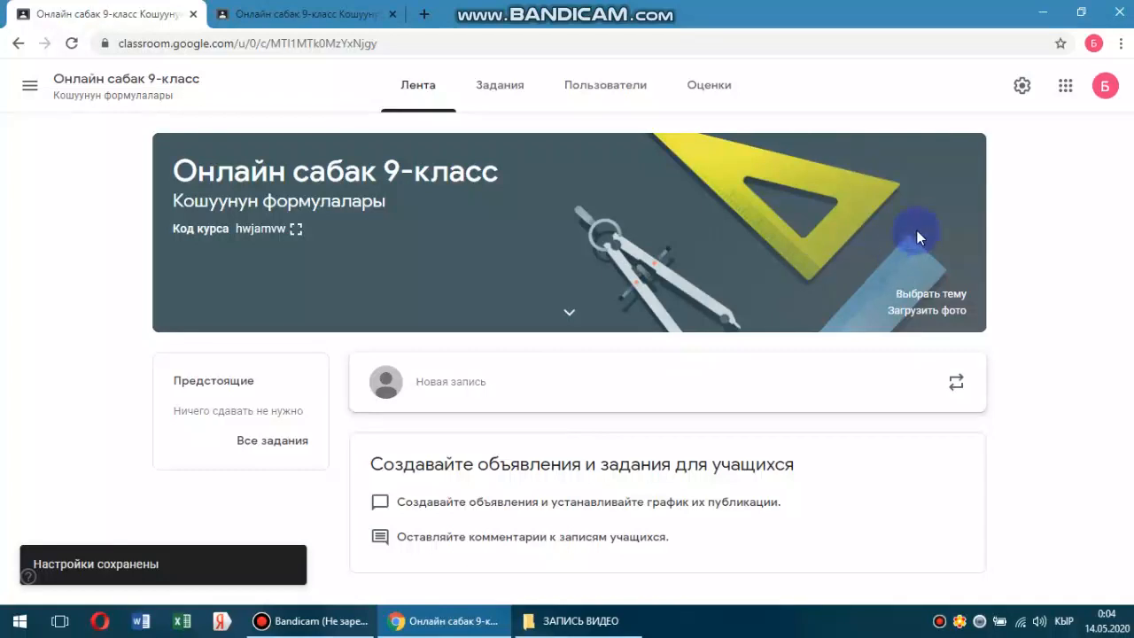
- Reopen the course settings and look through the general and grading (Оценки) options
click(1019, 87)
scroll(526, 425, down, 6)
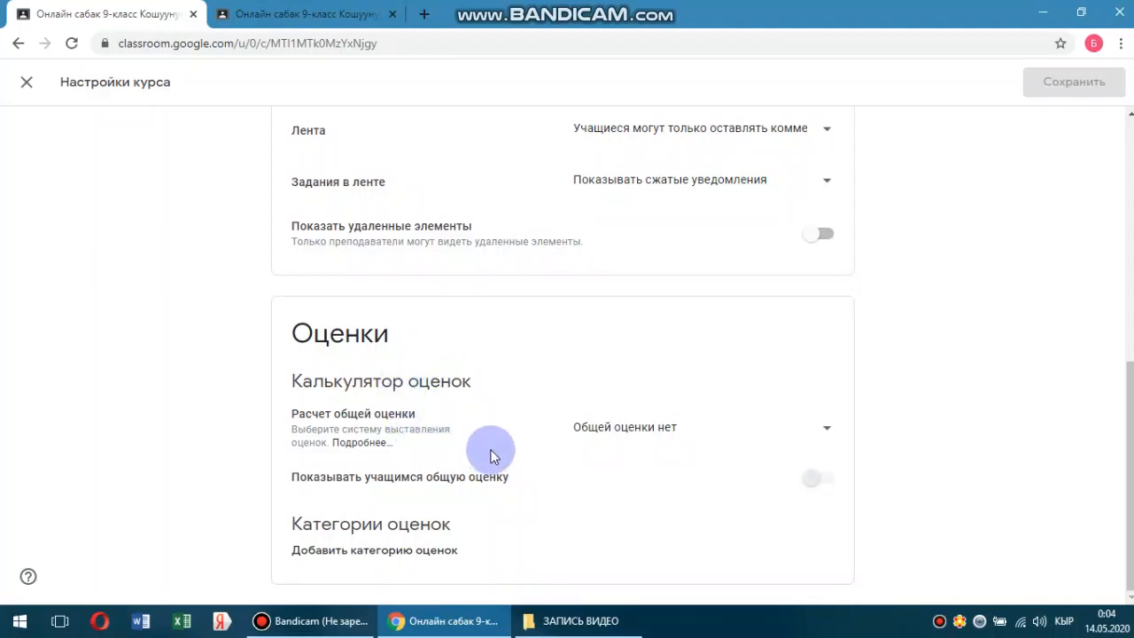
scroll(491, 453, up, 6)
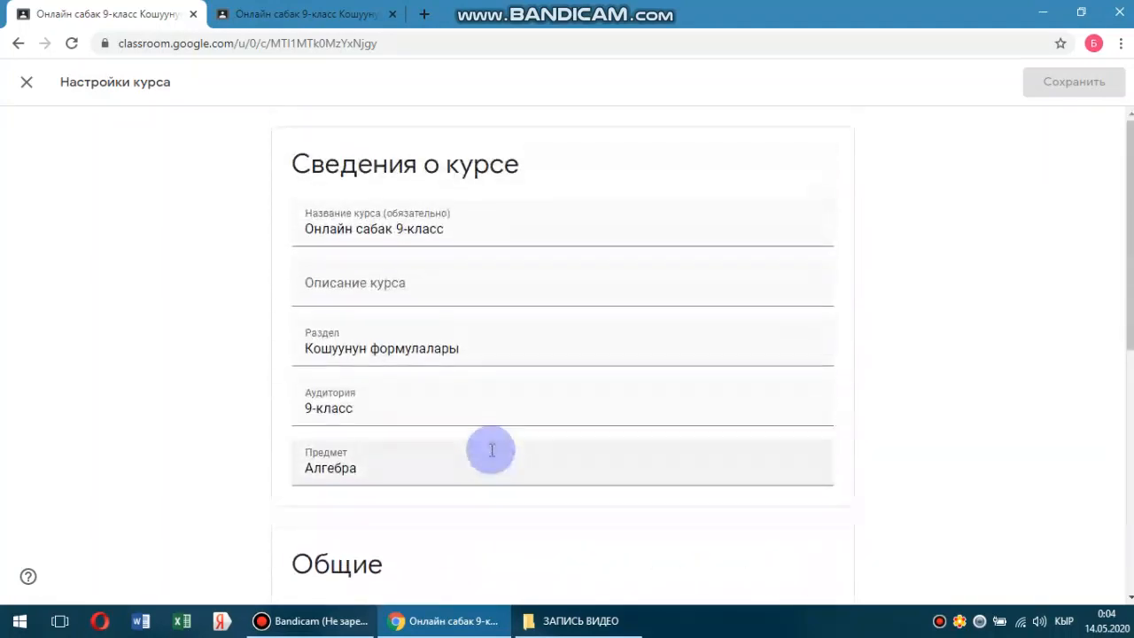
click(328, 625)
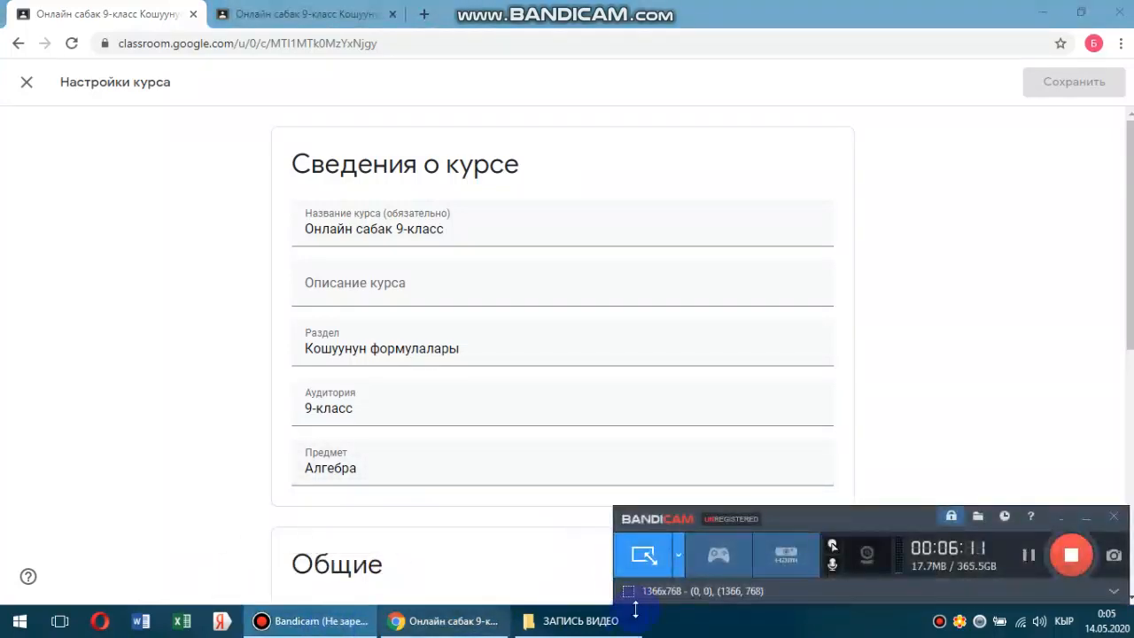